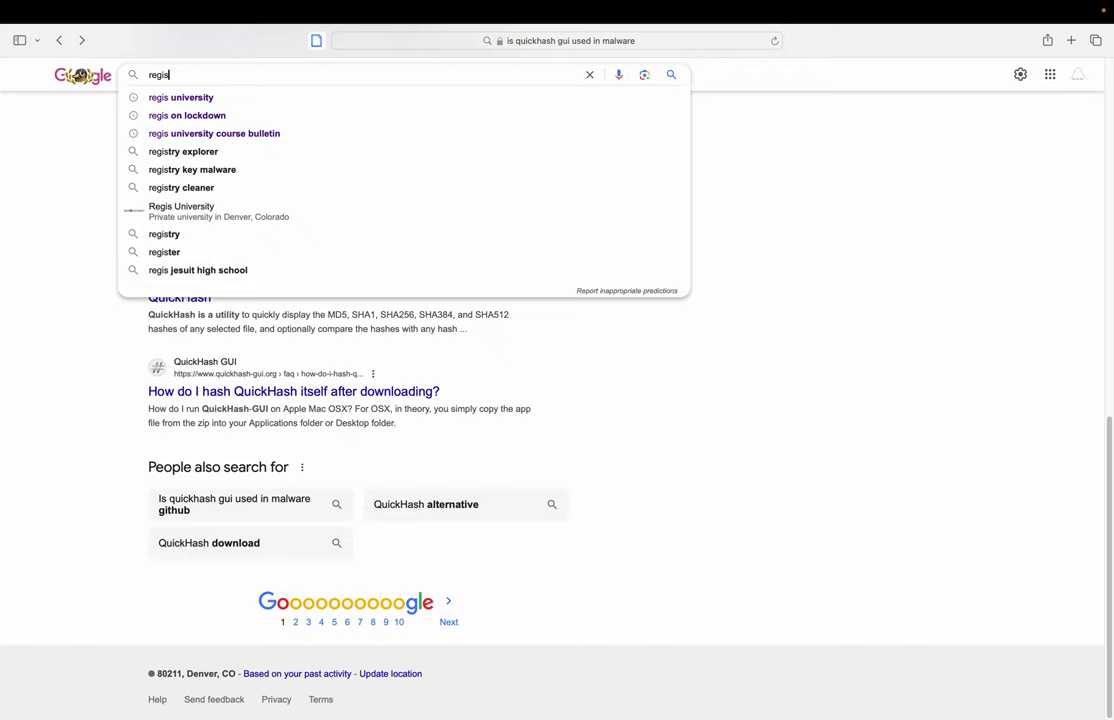
# Search Google for 'regis.edu/library'.
pyautogui.write('.edu')
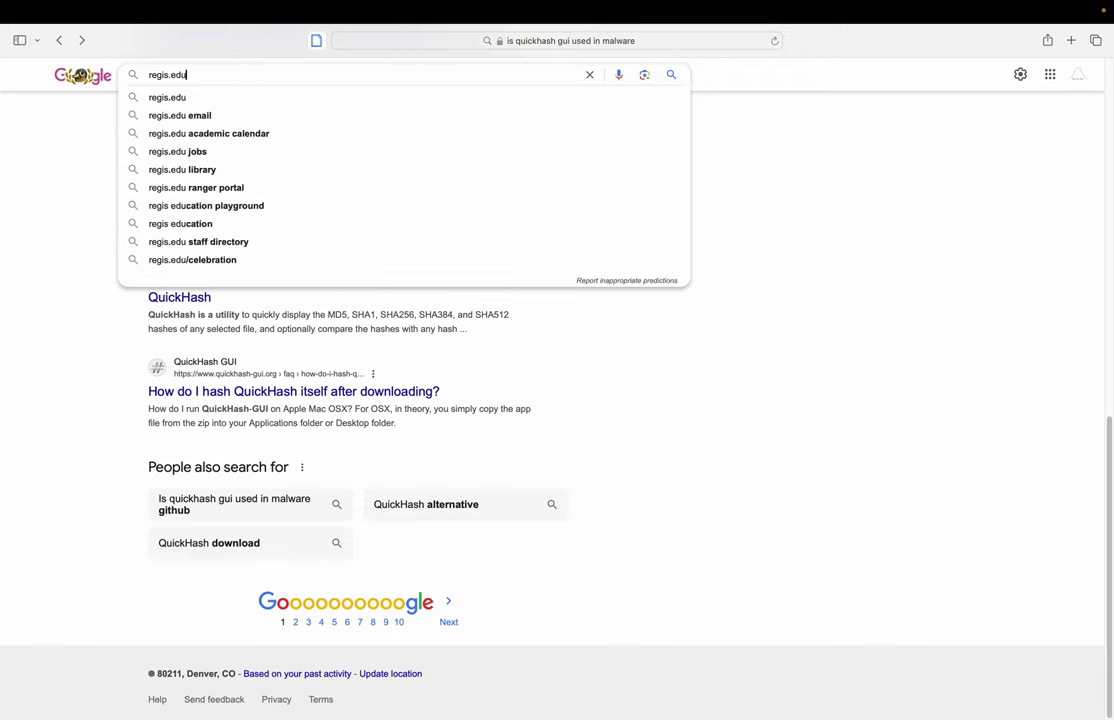
pyautogui.write('/library')
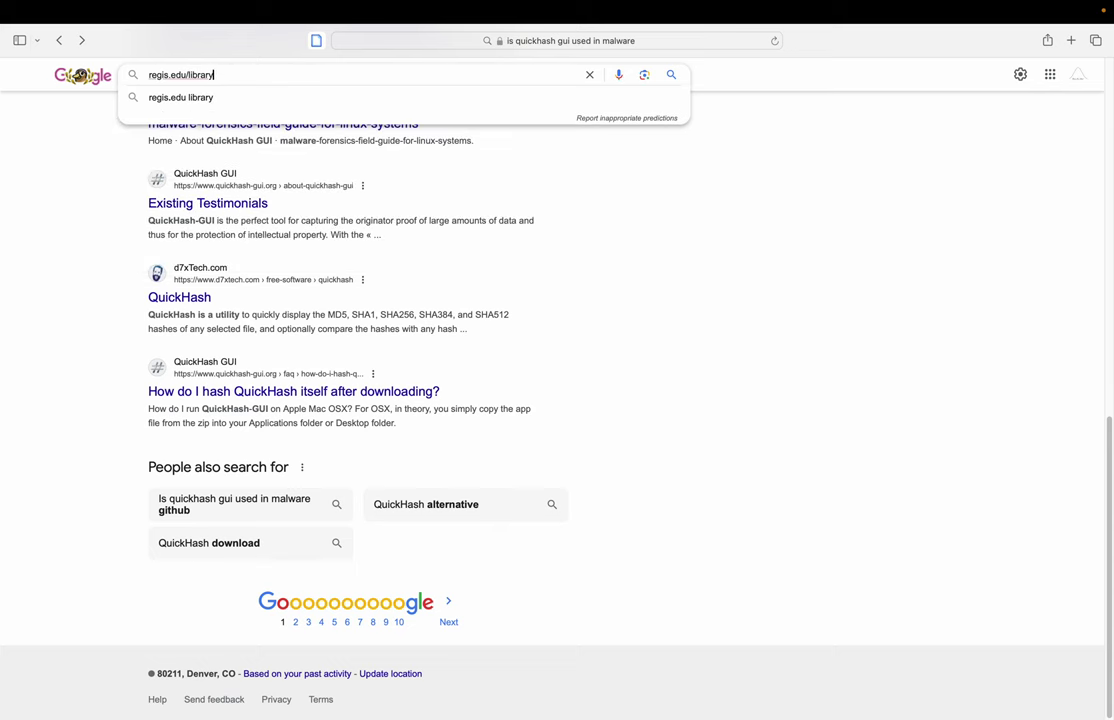
pyautogui.press('Return')
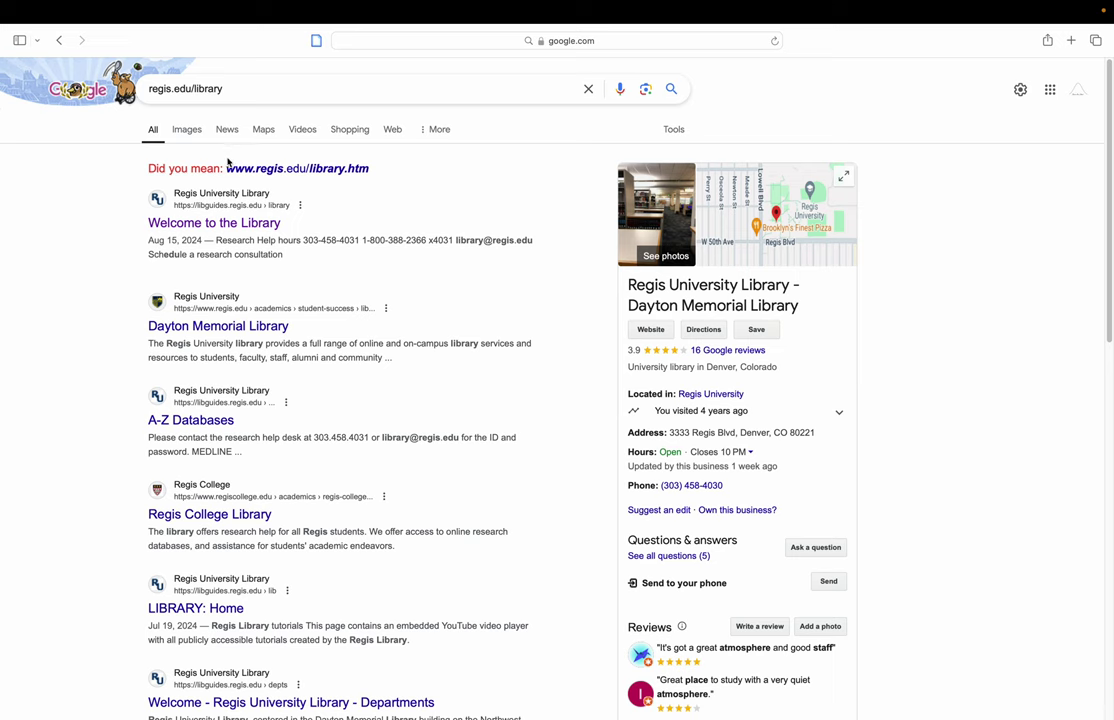
# Go to the Regis University Library homepage at libguides.regis.edu via the address bar.
pyautogui.click(355, 40)
pyautogui.write('Regis.edu')
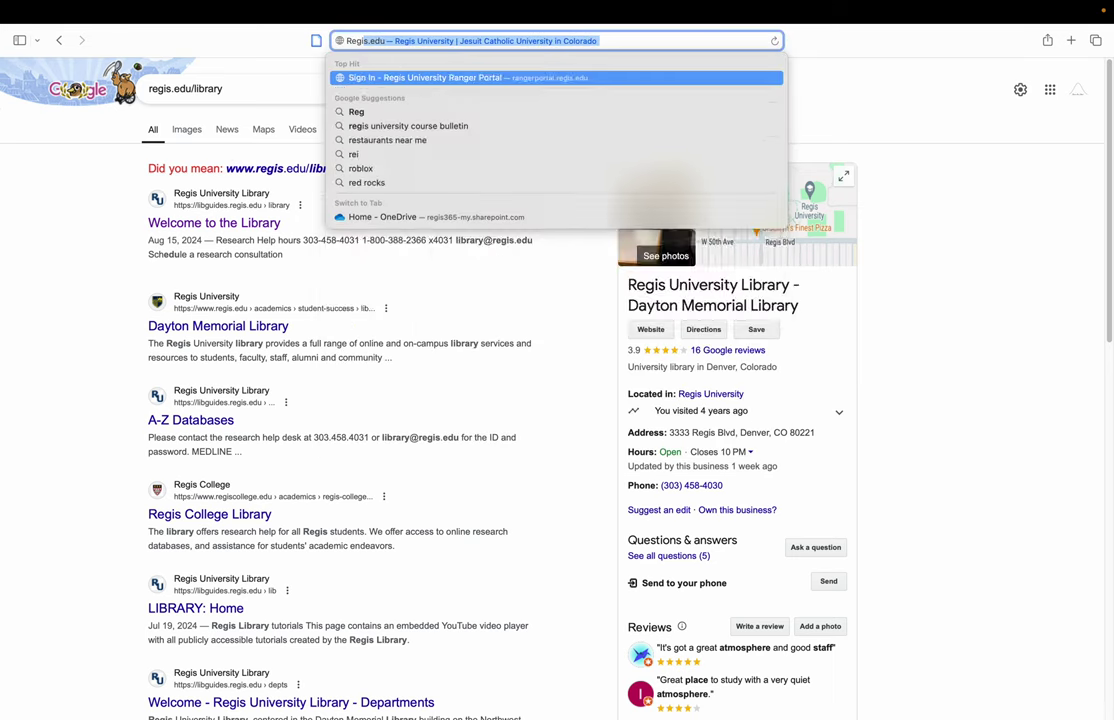
pyautogui.write('/libr')
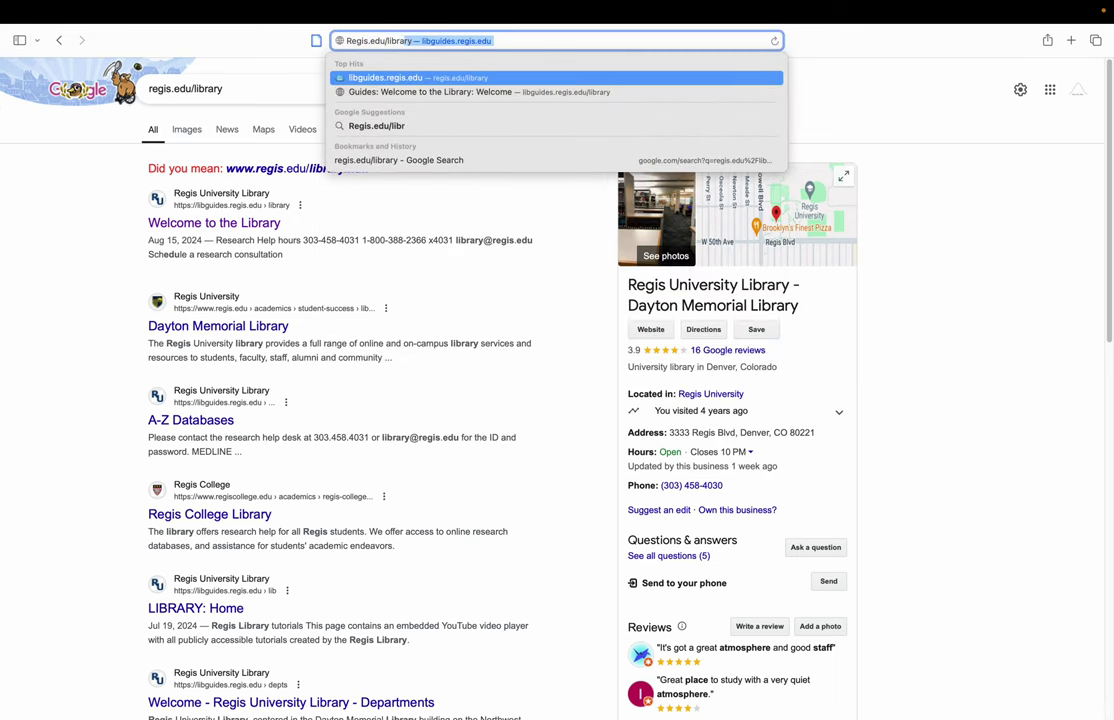
pyautogui.press('Return')
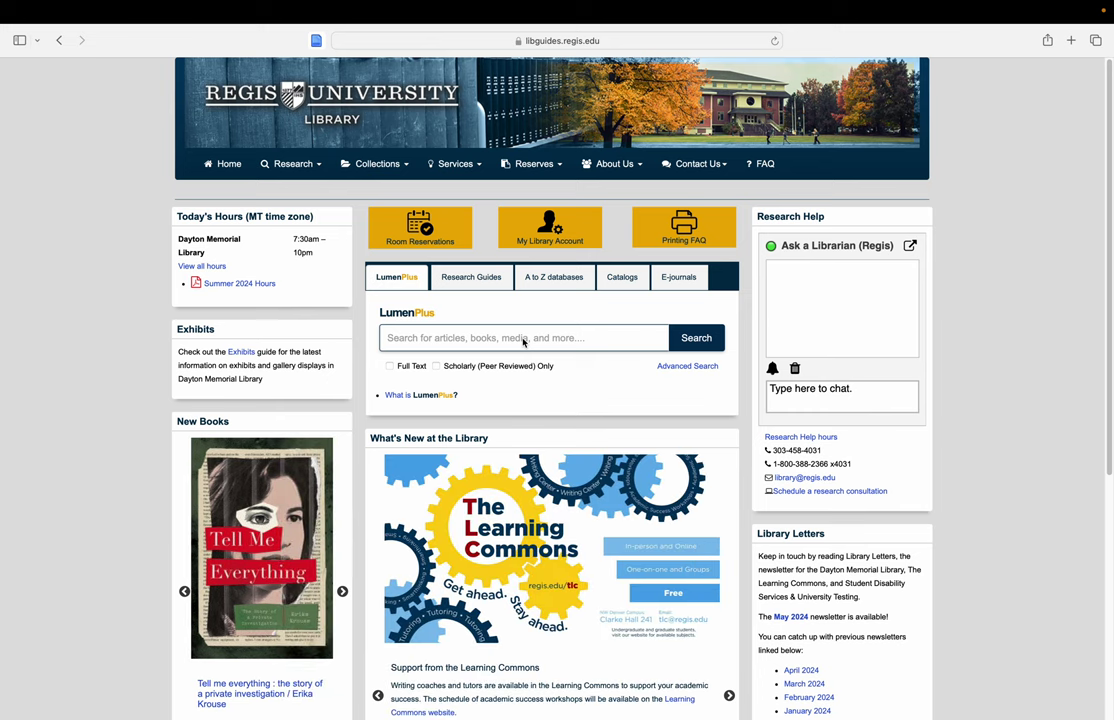
# Pick PsycINFO from the A to Z database list and open it in a new tab.
pyautogui.click(563, 282)
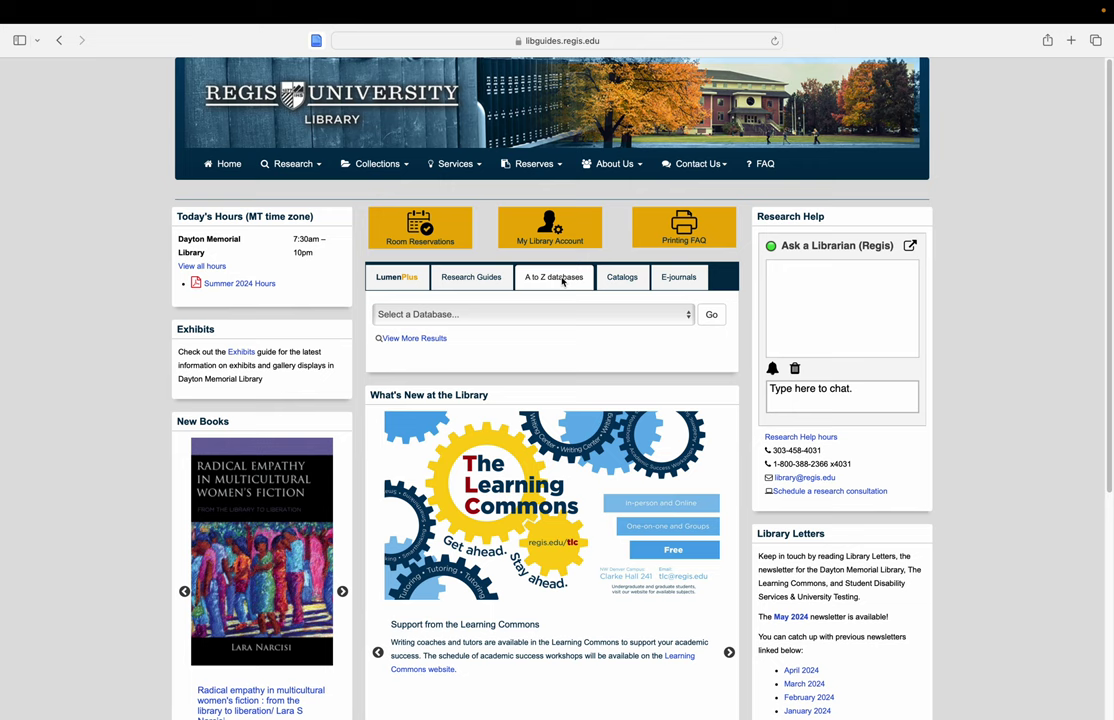
pyautogui.click(579, 316)
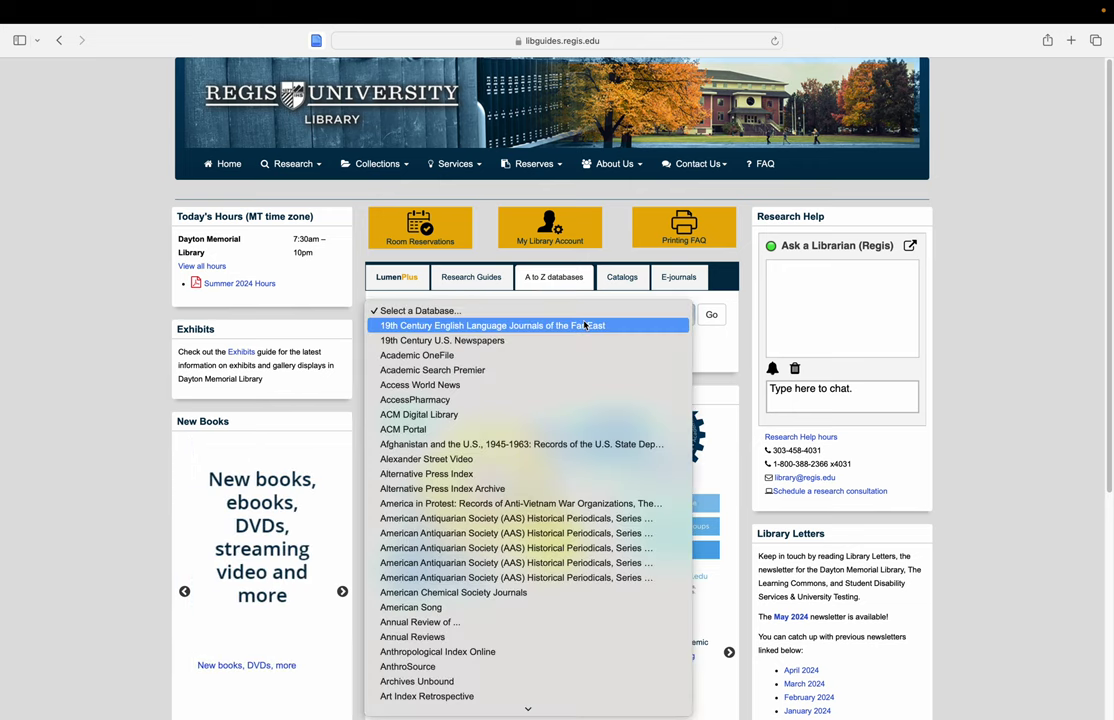
pyautogui.write('ps')
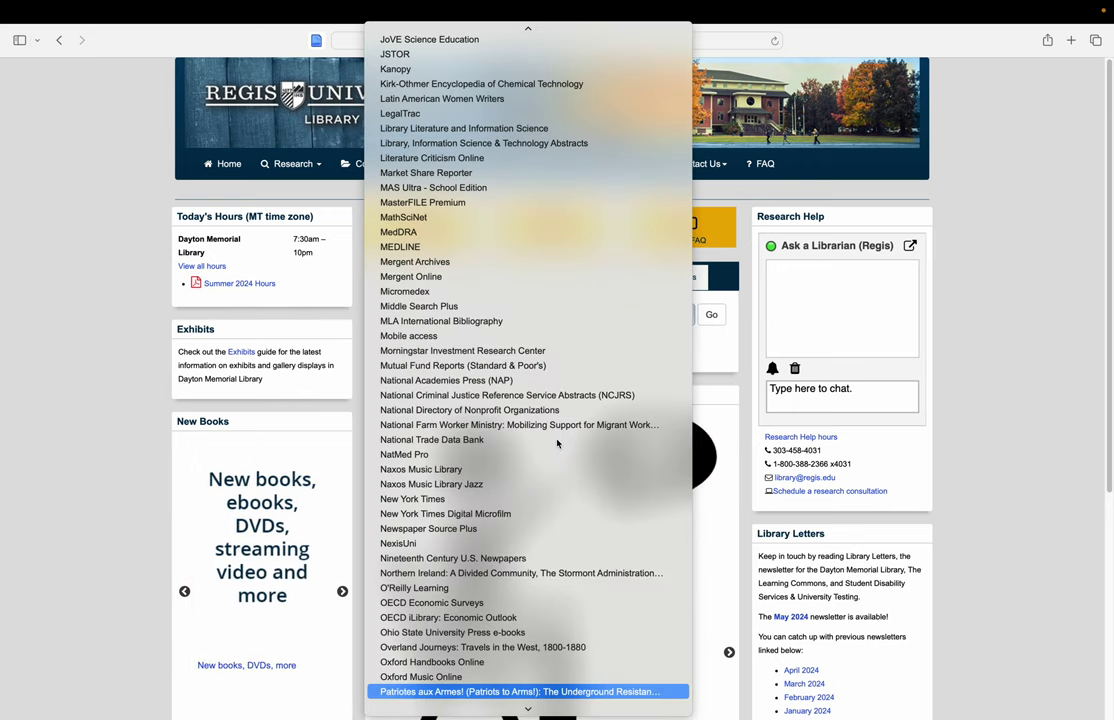
pyautogui.write('wor')
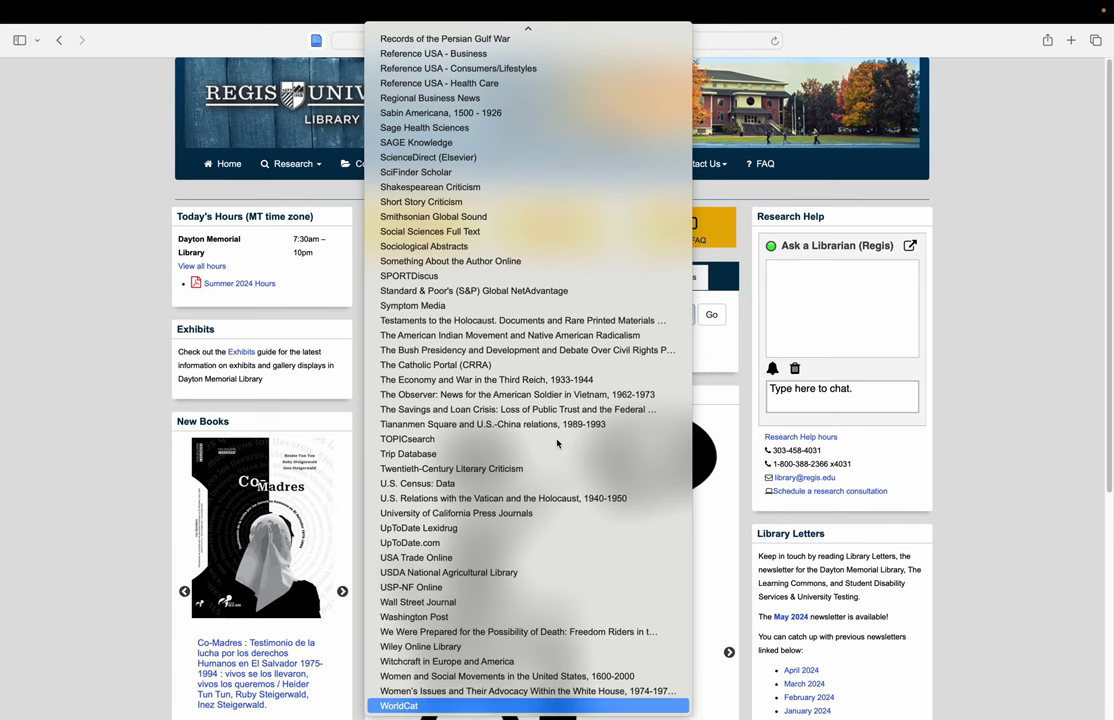
pyautogui.write('ps')
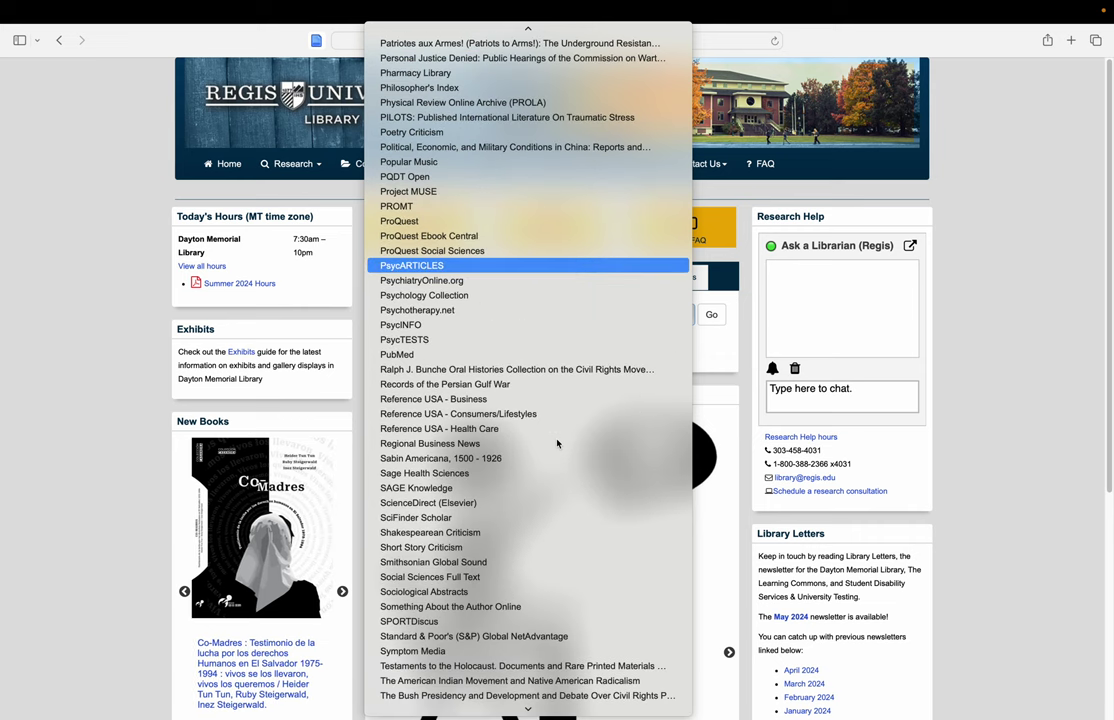
pyautogui.click(438, 326)
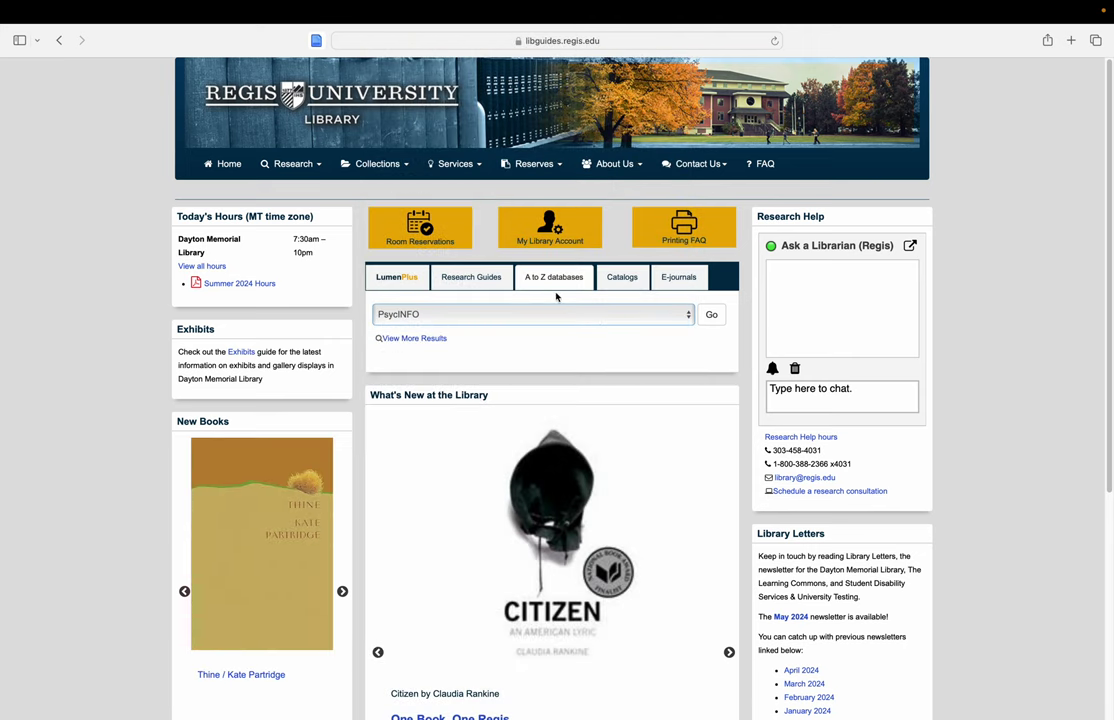
pyautogui.click(711, 315)
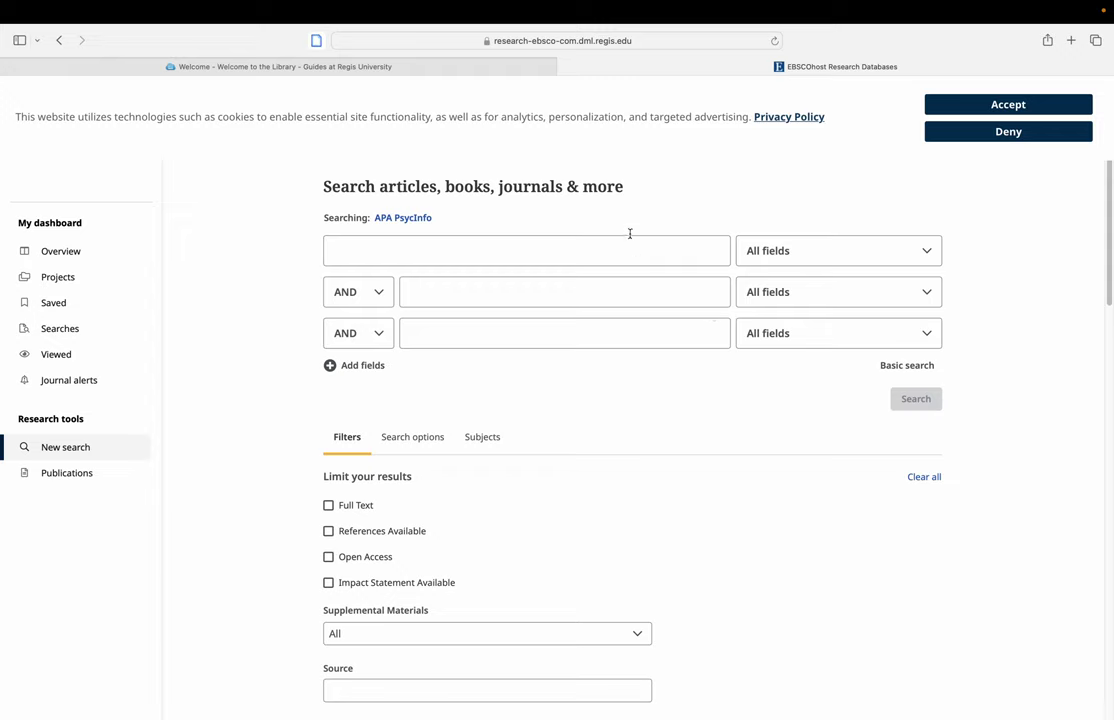
# Accept the cookie notice and enter 'Religious Toxicity' in the first search field.
pyautogui.click(987, 104)
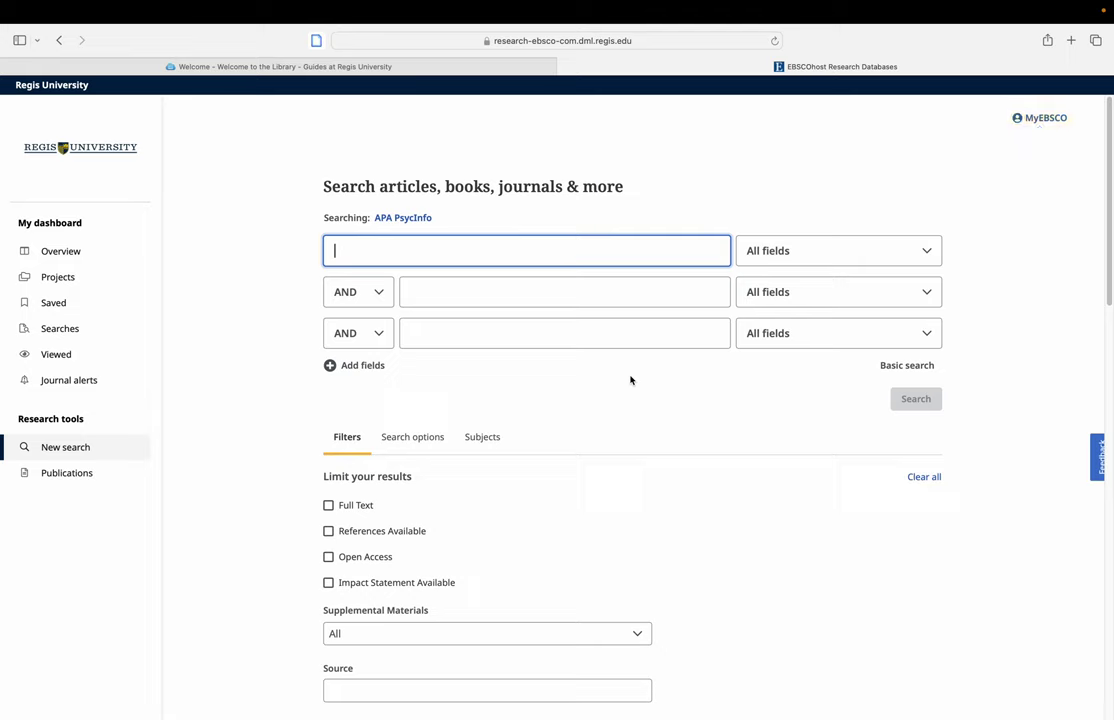
pyautogui.write('Rel')
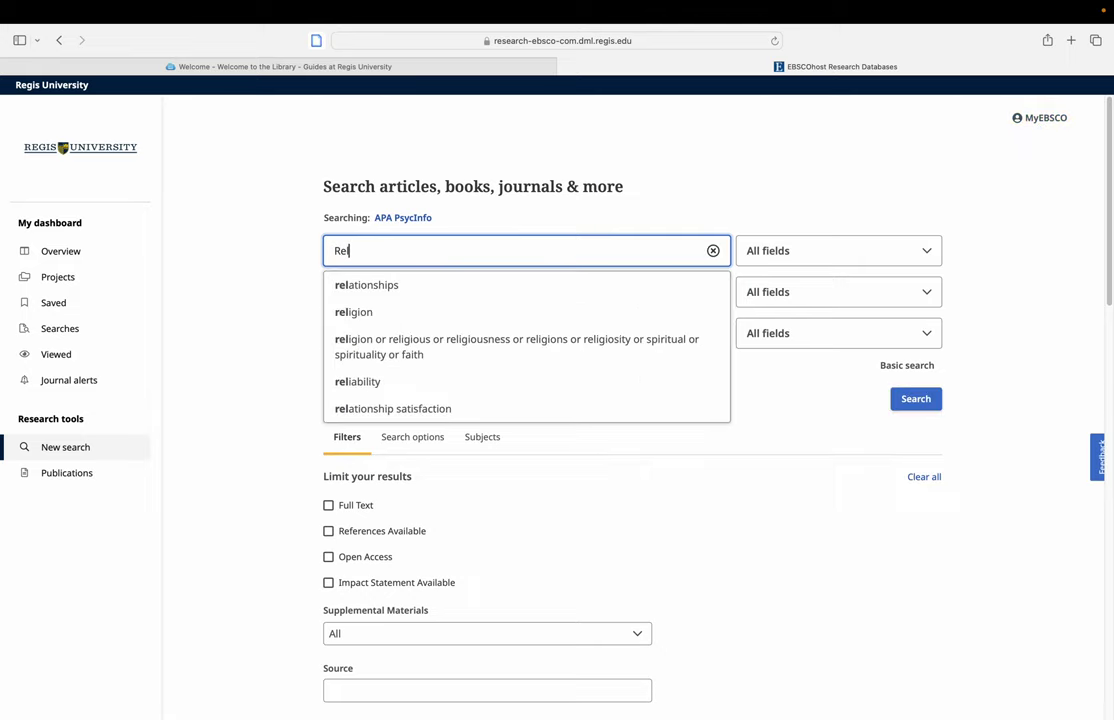
pyautogui.write('igious ')
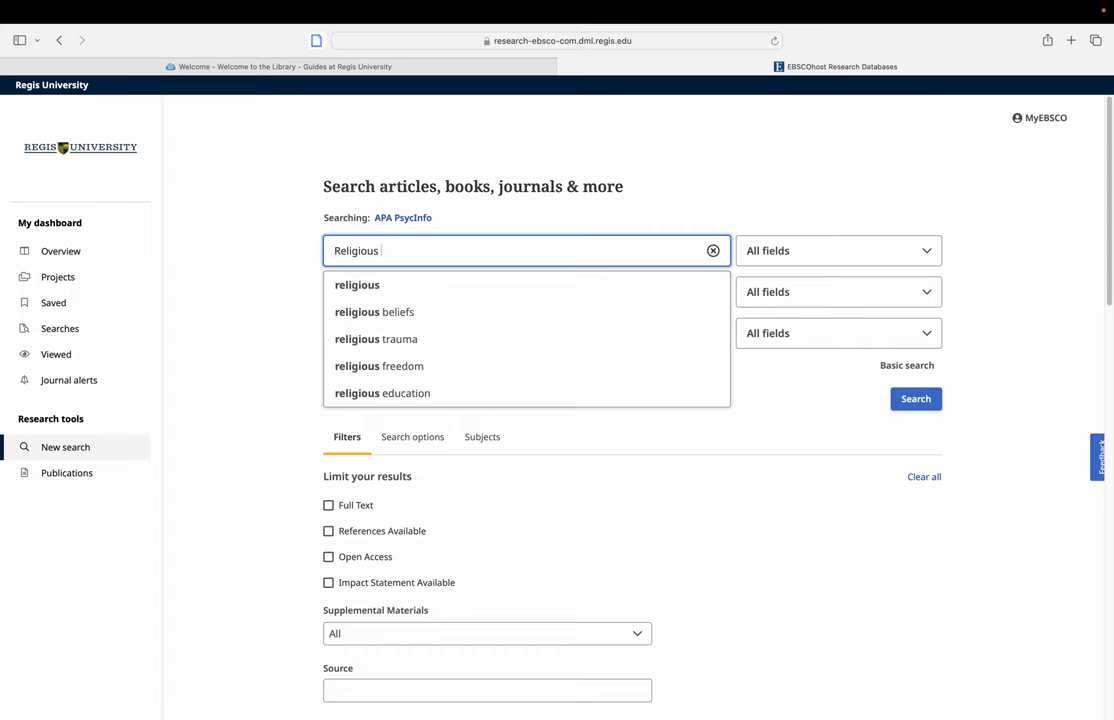
pyautogui.write('Toxicity')
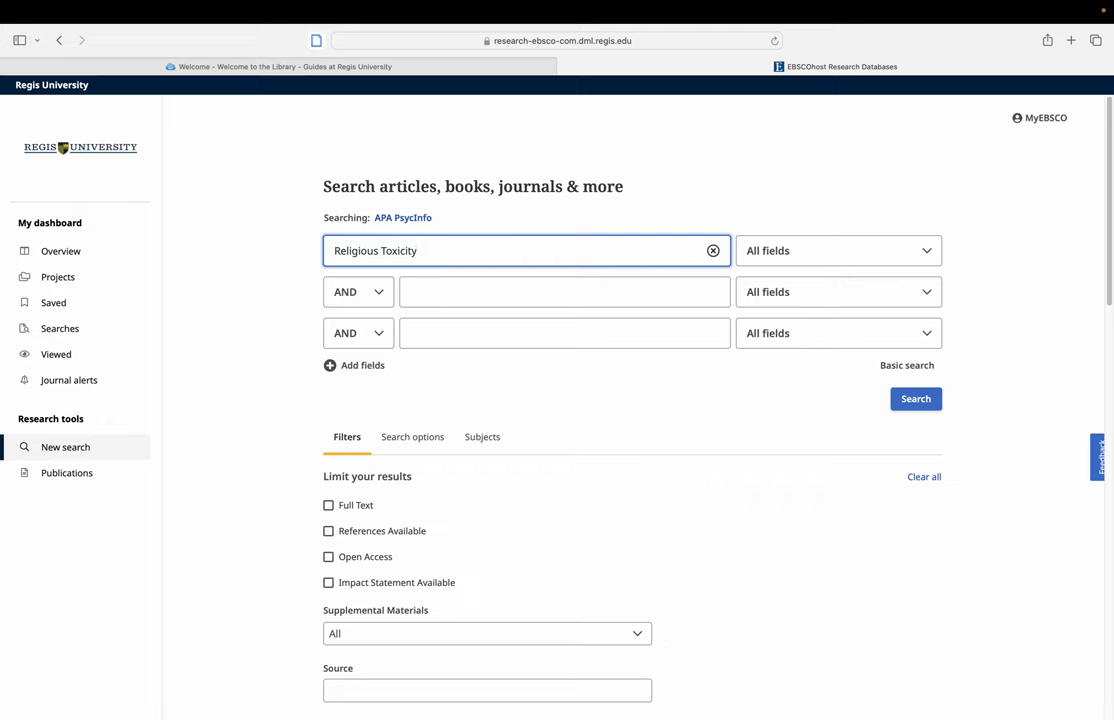
pyautogui.moveTo(661, 5)
# Run the 'Religious Toxicity' search and dismiss the multi-select tip over the 24 results.
pyautogui.click(903, 404)
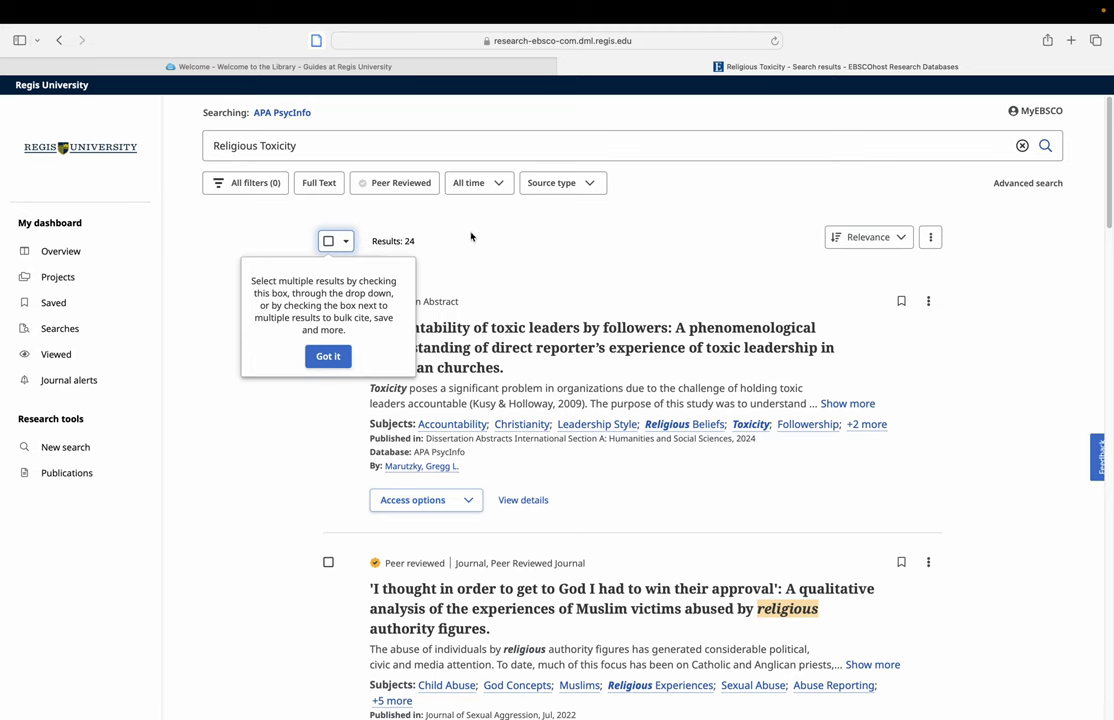
pyautogui.click(341, 362)
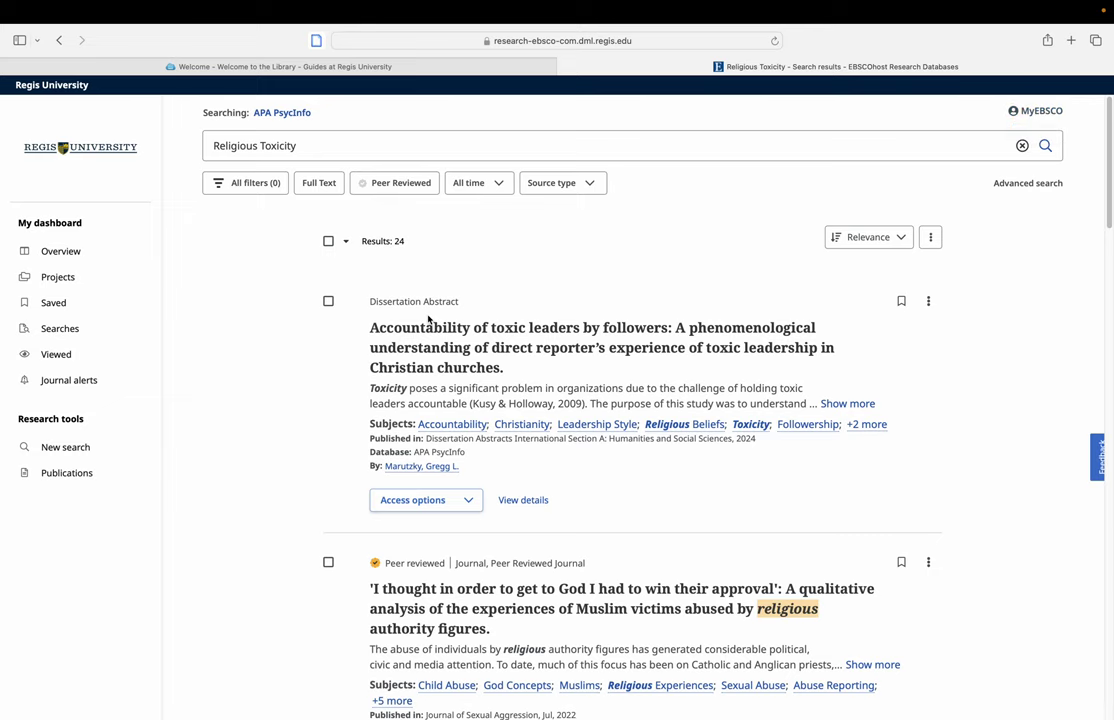
pyautogui.scroll(-3, 428, 319)
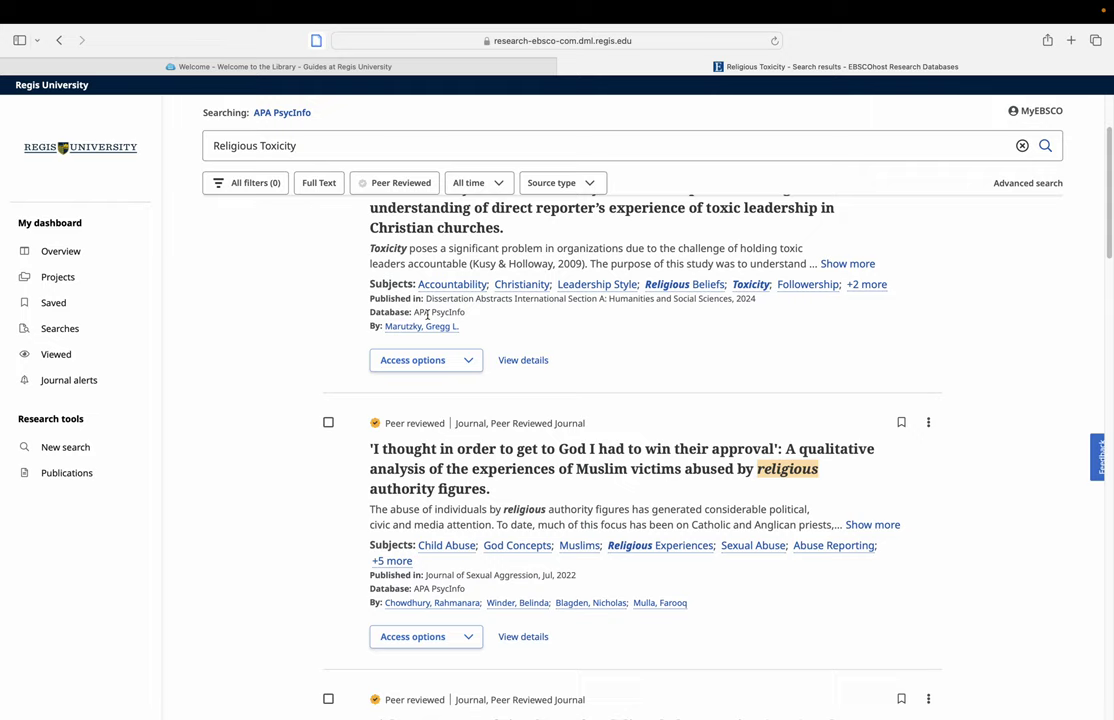
pyautogui.scroll(-8, 428, 315)
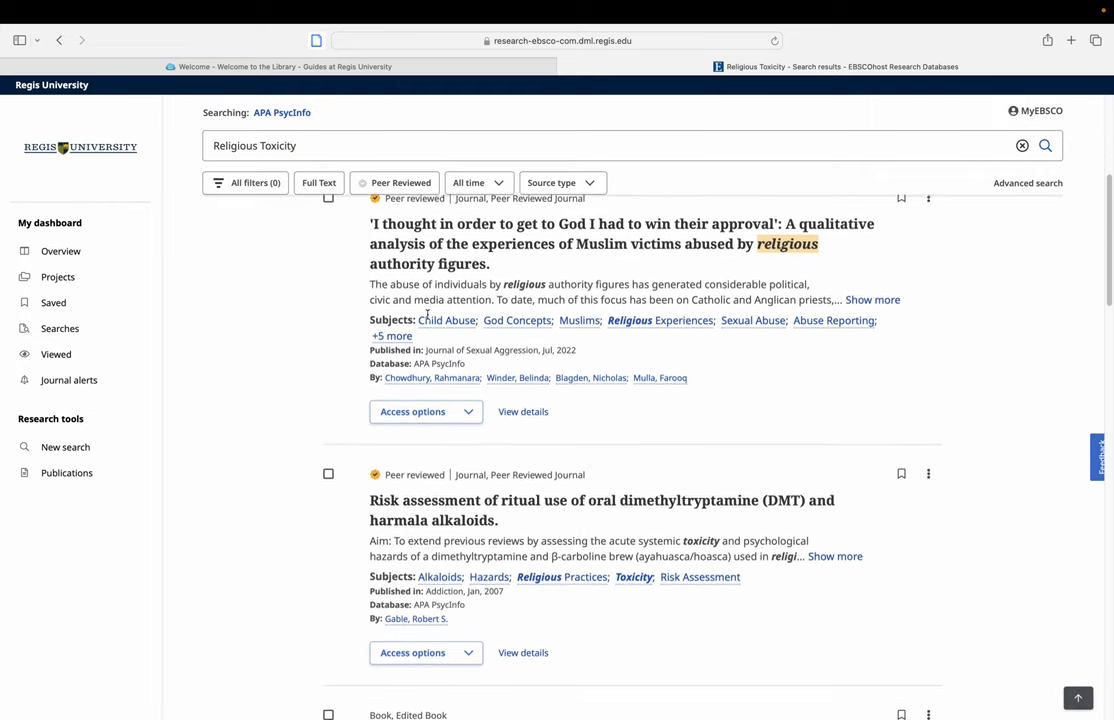
pyautogui.scroll(-6, 428, 316)
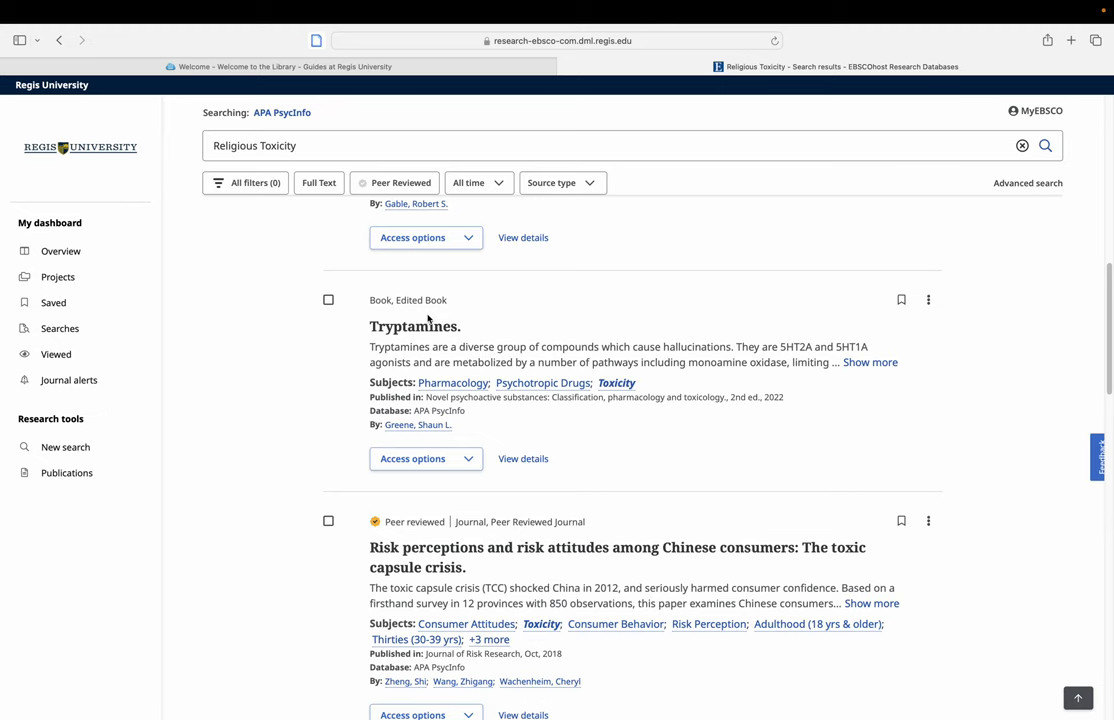
pyautogui.scroll(-1, 428, 317)
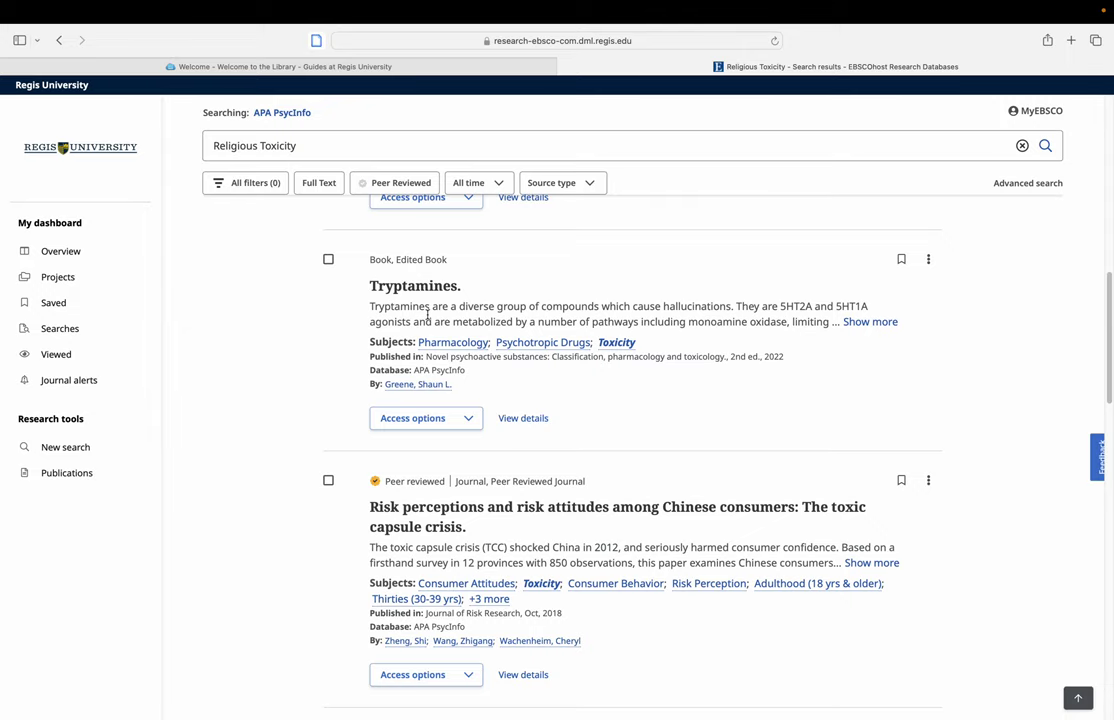
pyautogui.scroll(-4, 428, 316)
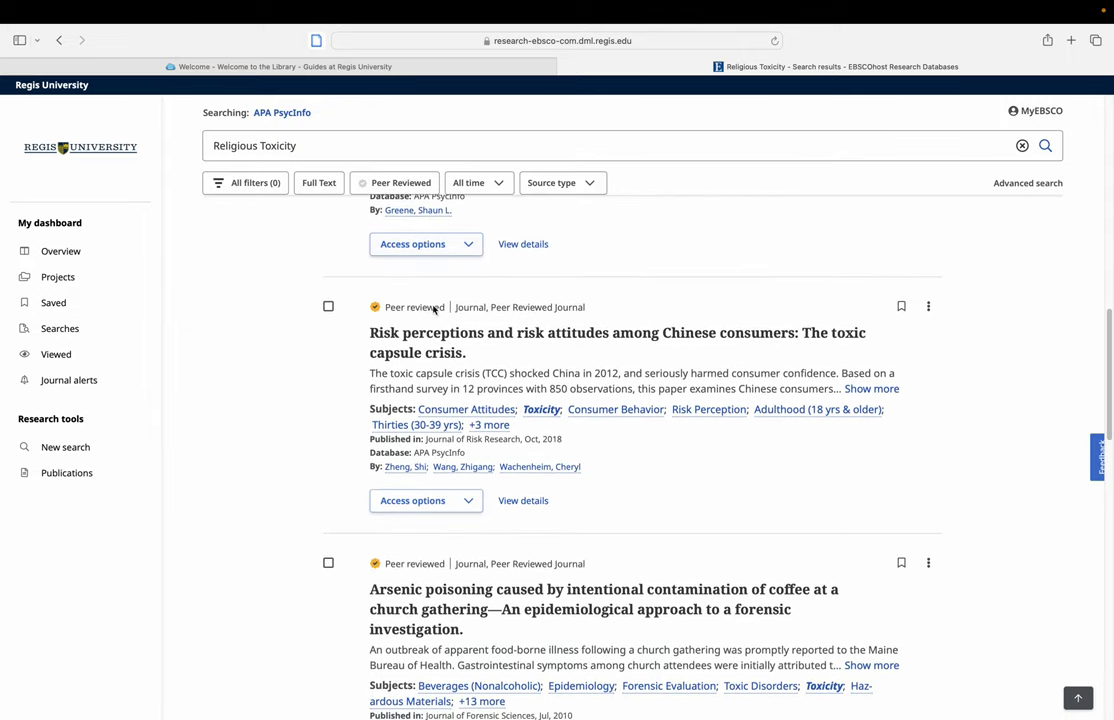
pyautogui.scroll(1, 442, 301)
pyautogui.scroll(-4, 442, 300)
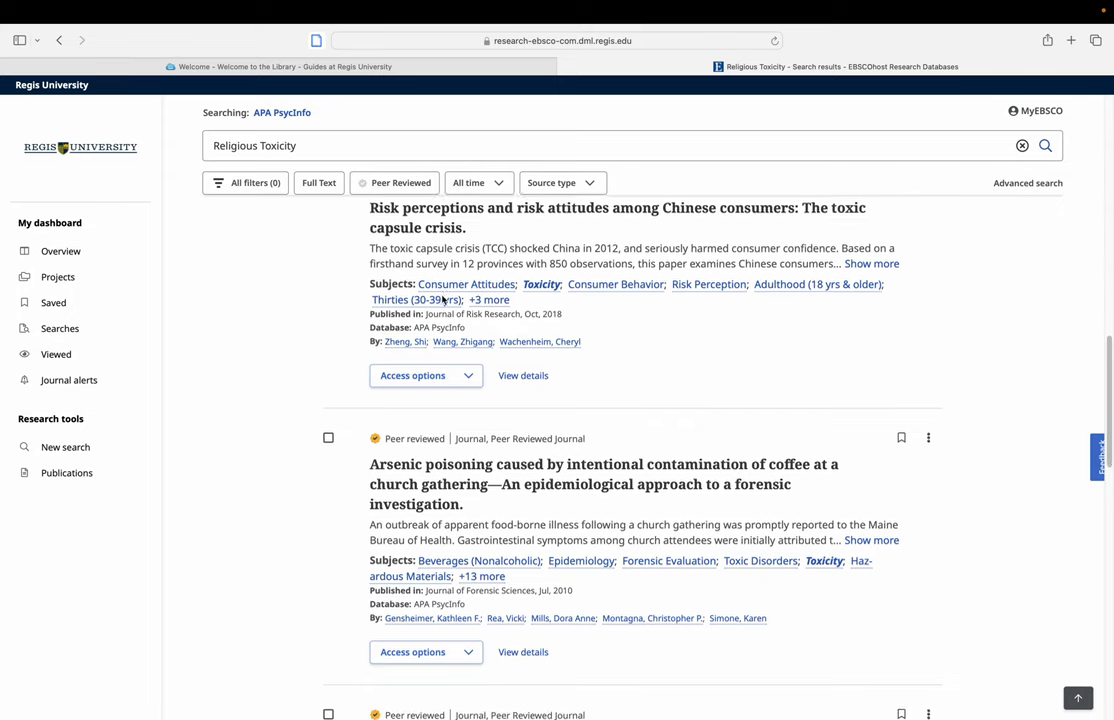
pyautogui.scroll(15, 442, 300)
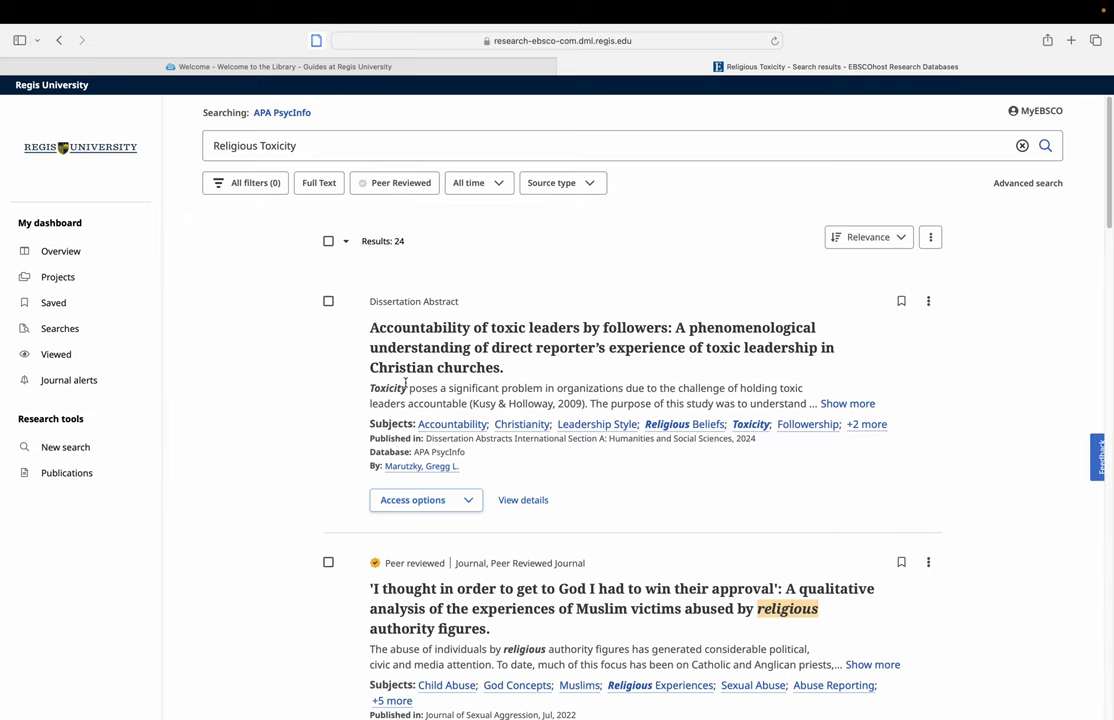
pyautogui.scroll(-3, 427, 420)
pyautogui.scroll(-5, 427, 420)
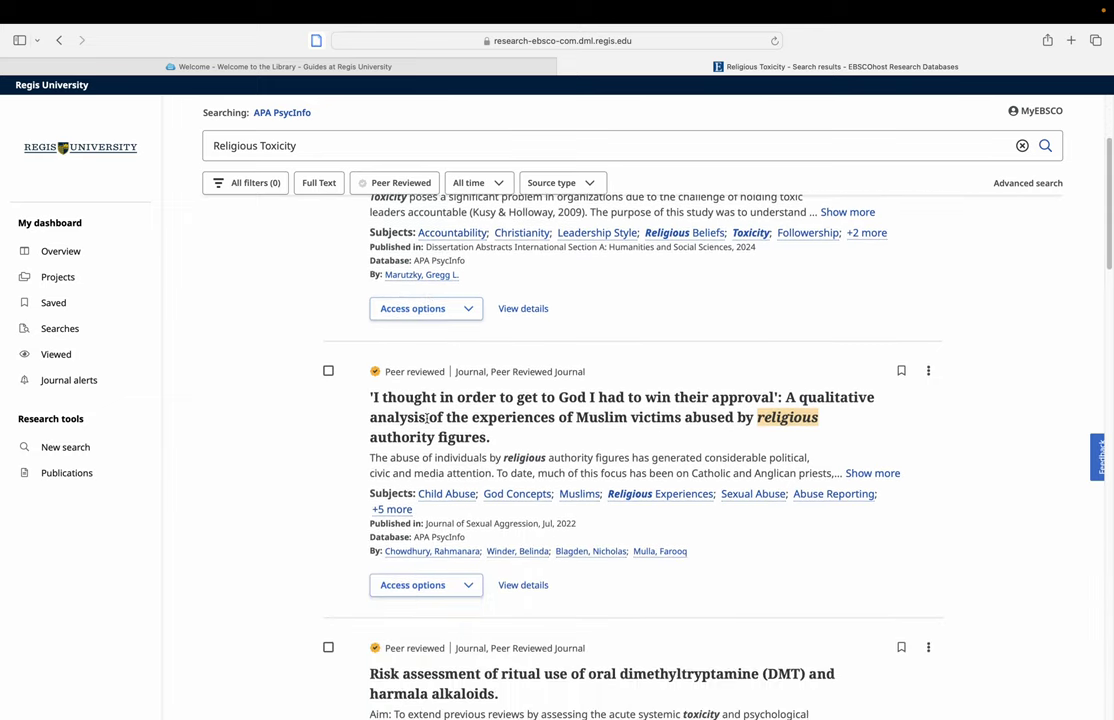
pyautogui.scroll(-2, 427, 423)
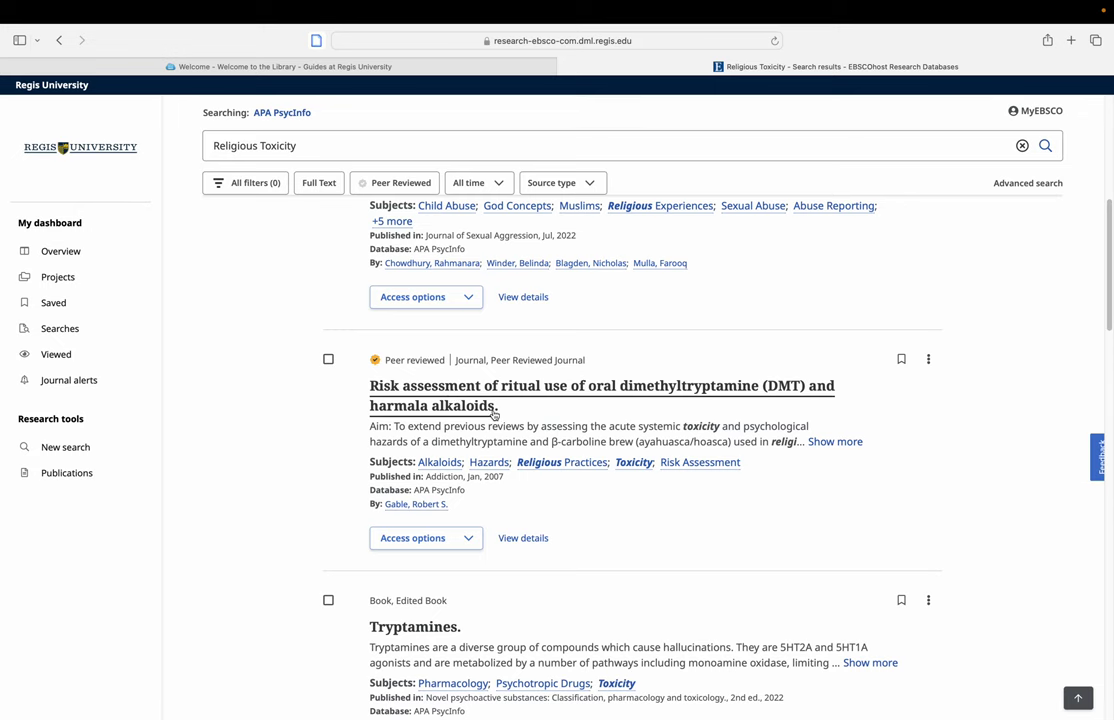
pyautogui.scroll(-5, 493, 414)
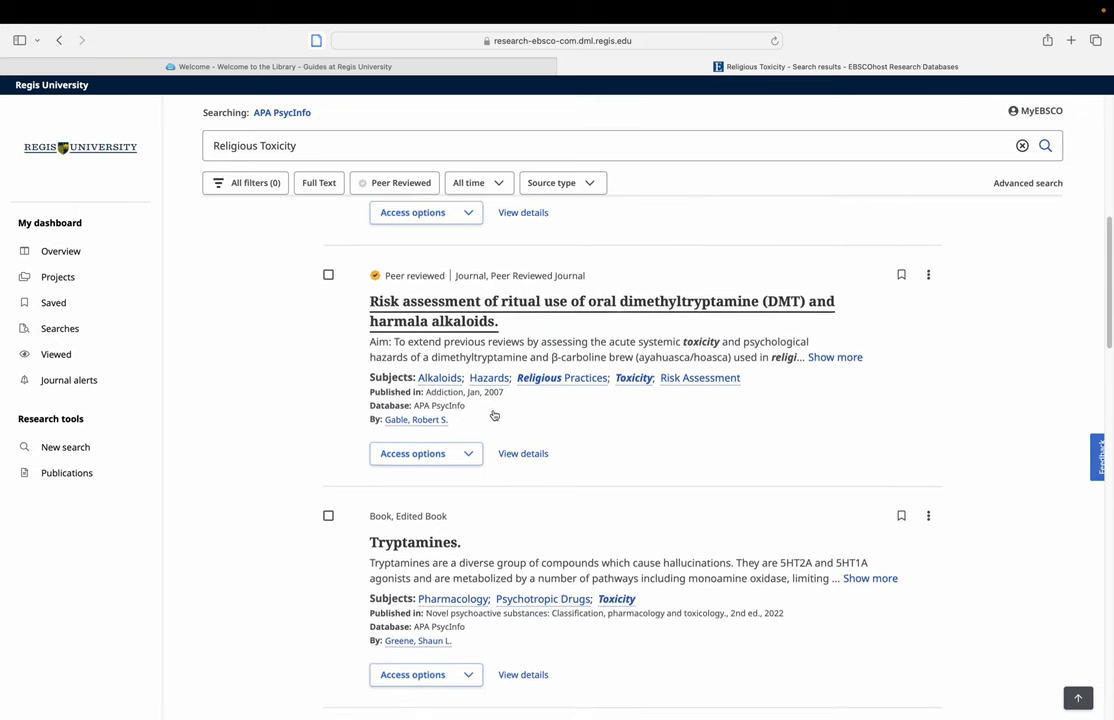
pyautogui.scroll(-1, 493, 414)
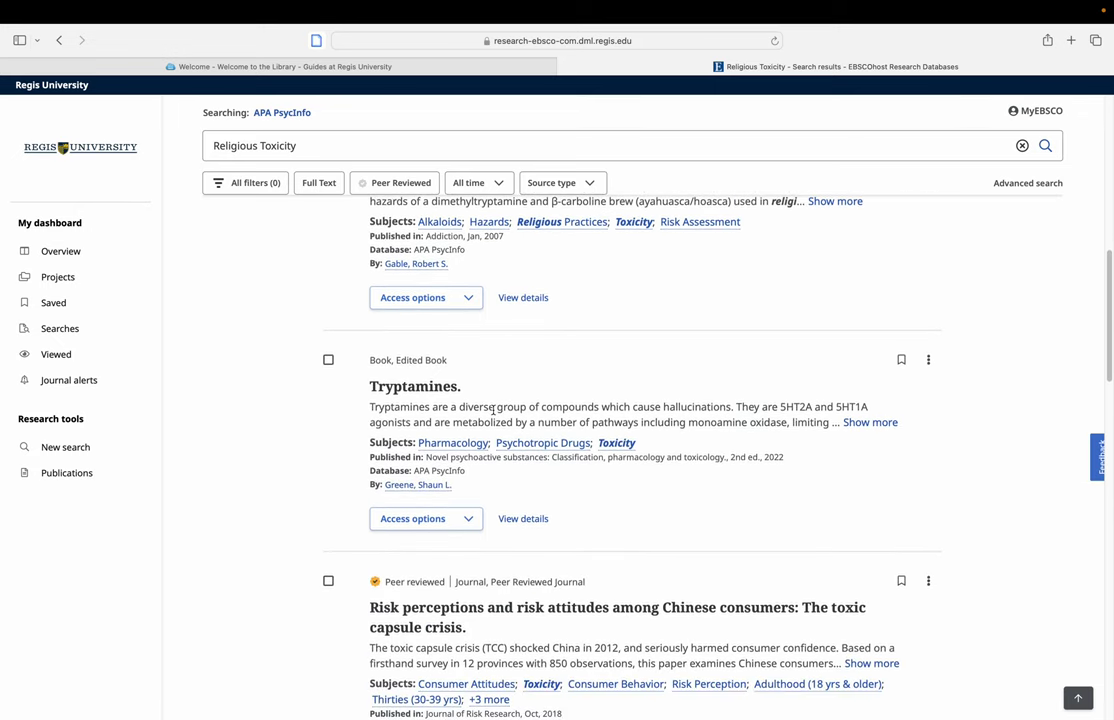
pyautogui.scroll(-1, 459, 383)
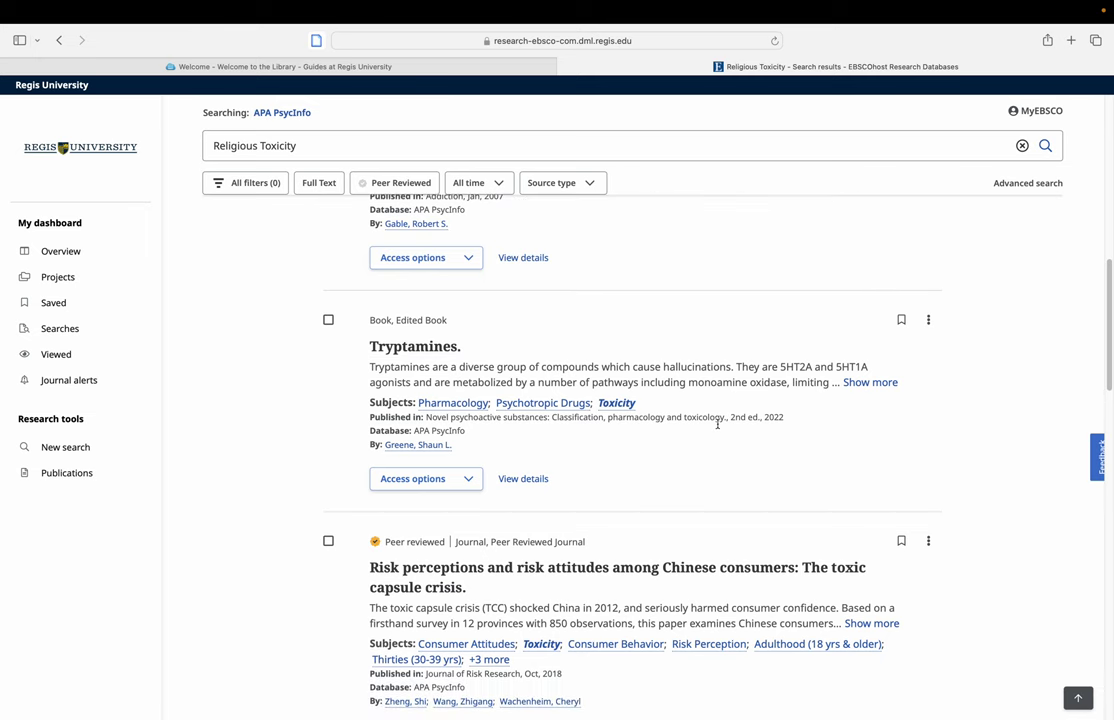
pyautogui.scroll(-1, 750, 490)
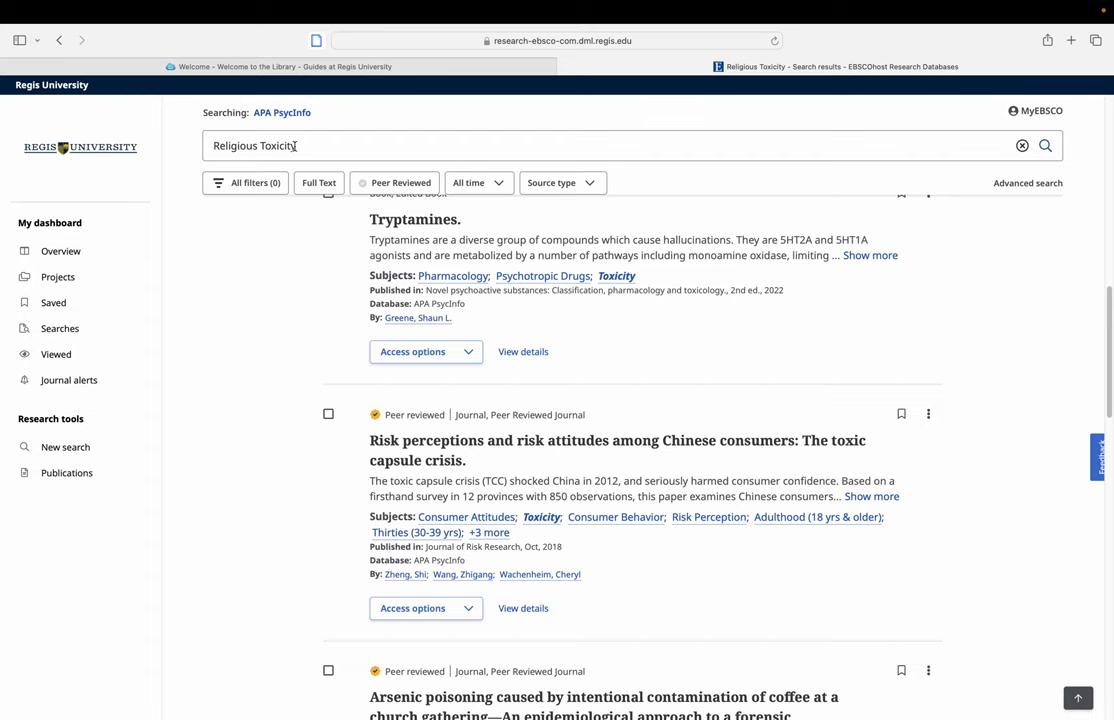
pyautogui.scroll(-3, 294, 146)
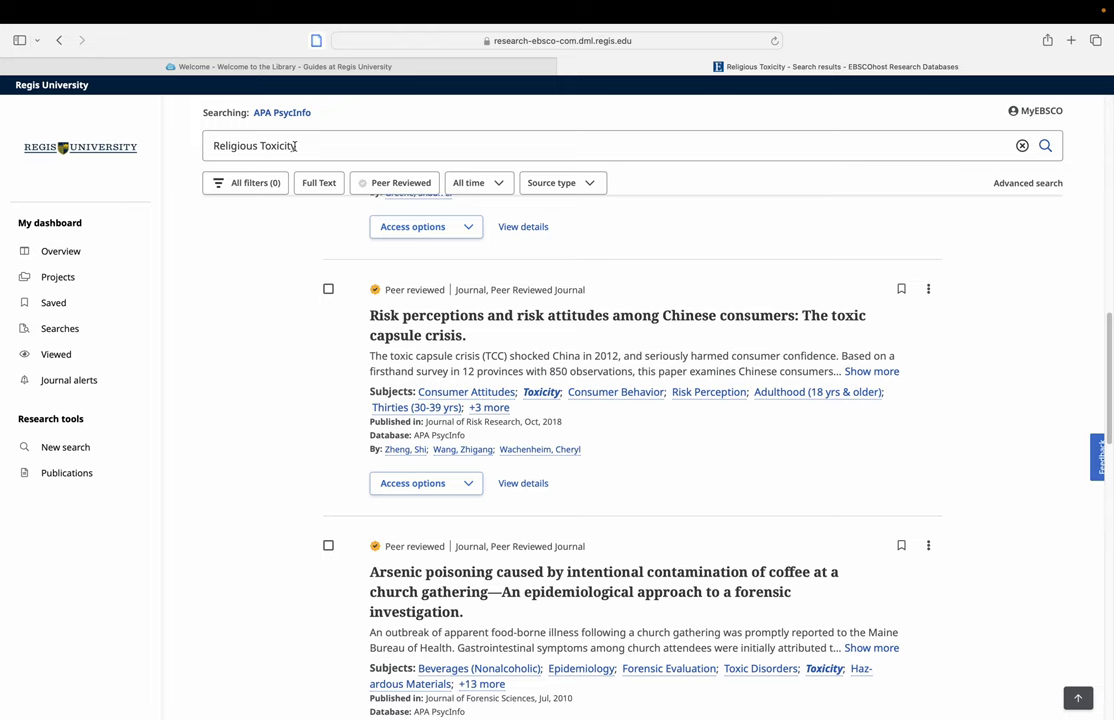
pyautogui.scroll(-10, 294, 146)
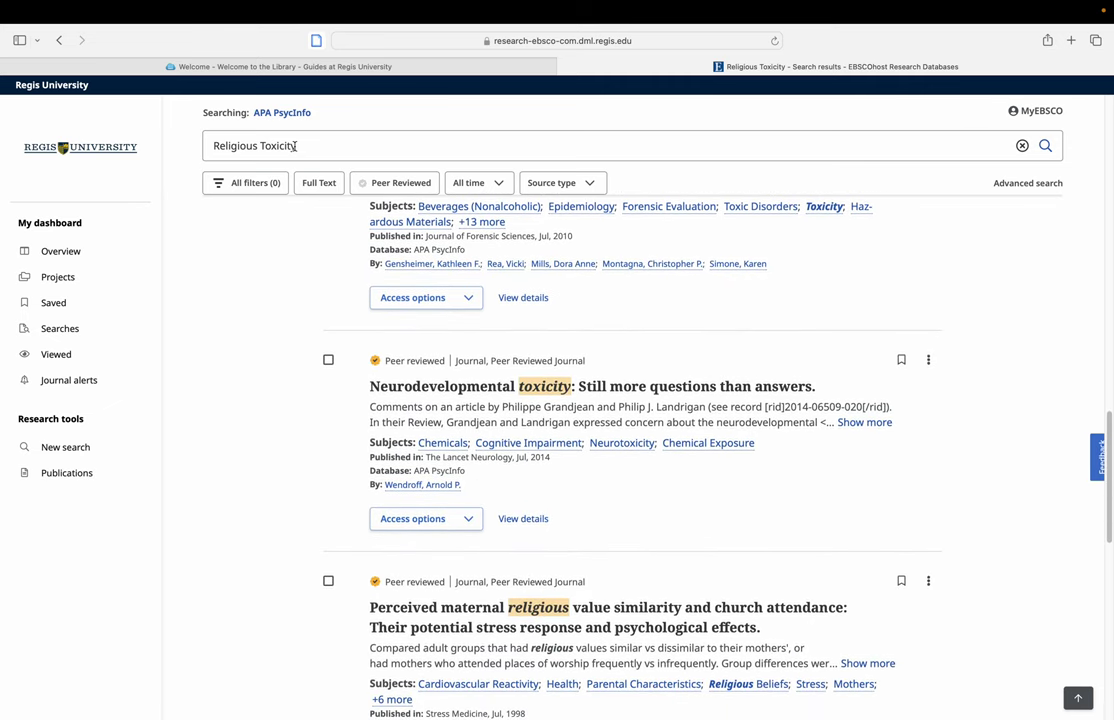
pyautogui.scroll(-2, 294, 146)
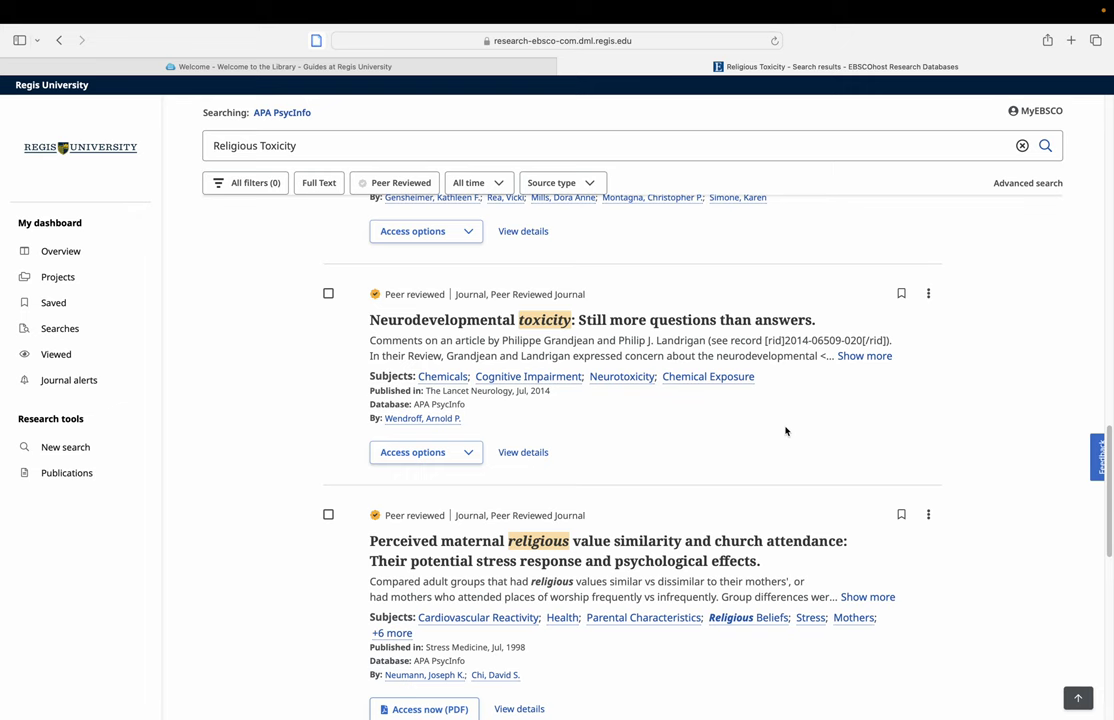
pyautogui.scroll(-3, 785, 431)
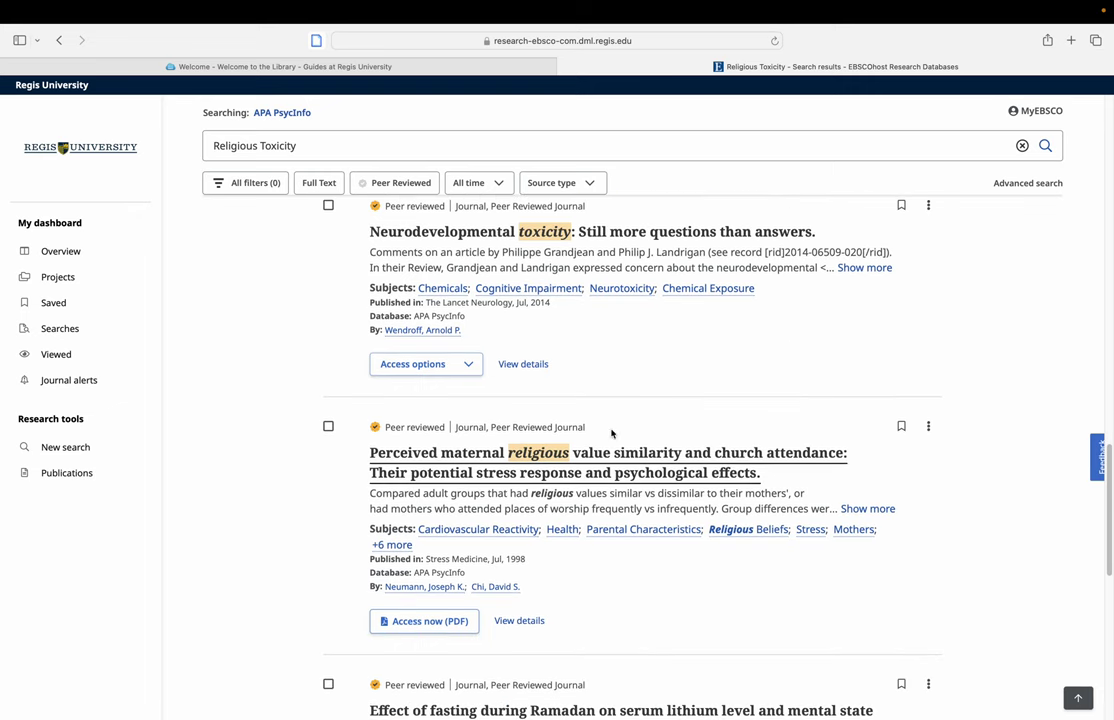
pyautogui.scroll(-2, 505, 464)
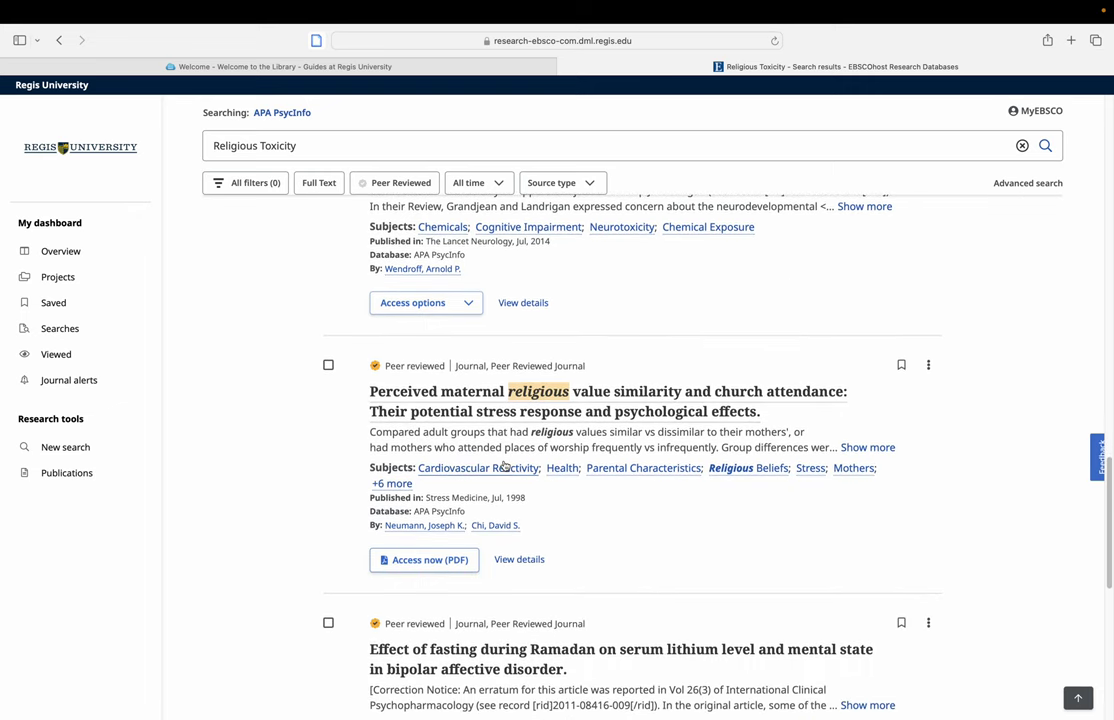
pyautogui.scroll(-4, 505, 465)
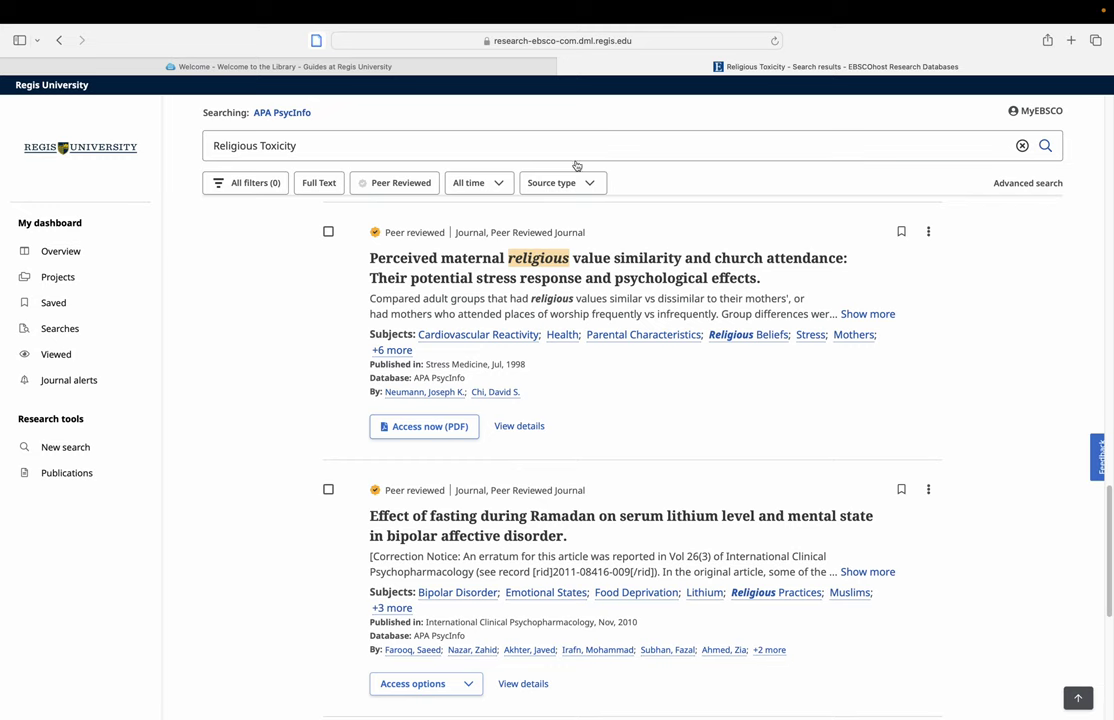
pyautogui.moveTo(855, 20)
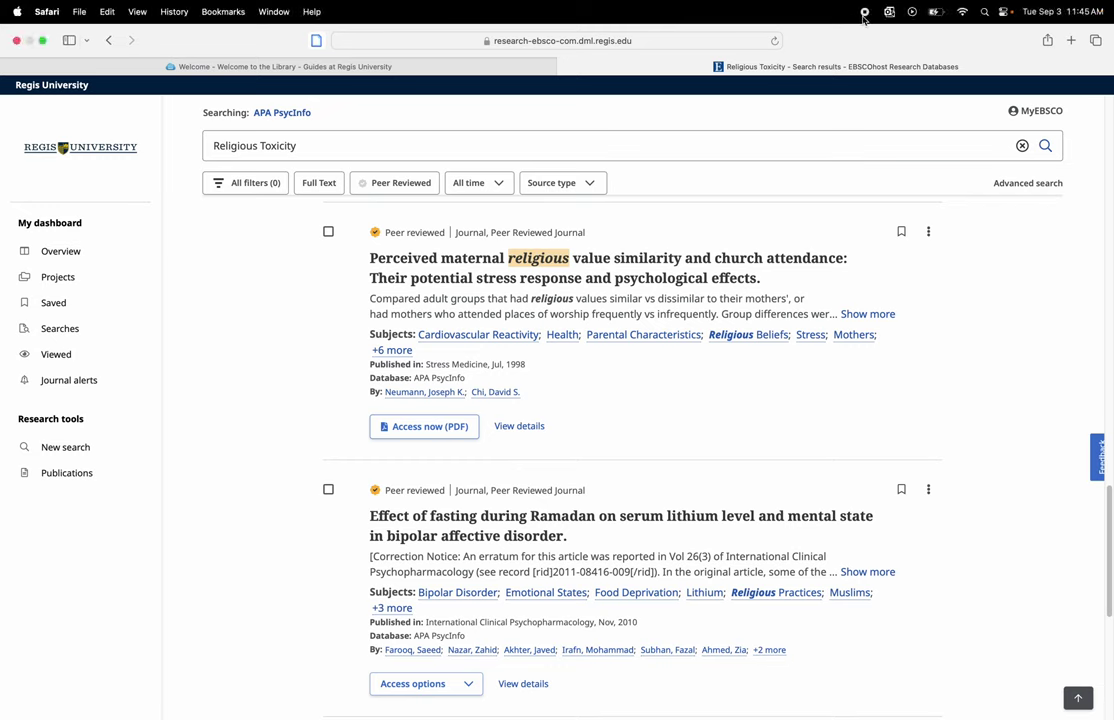